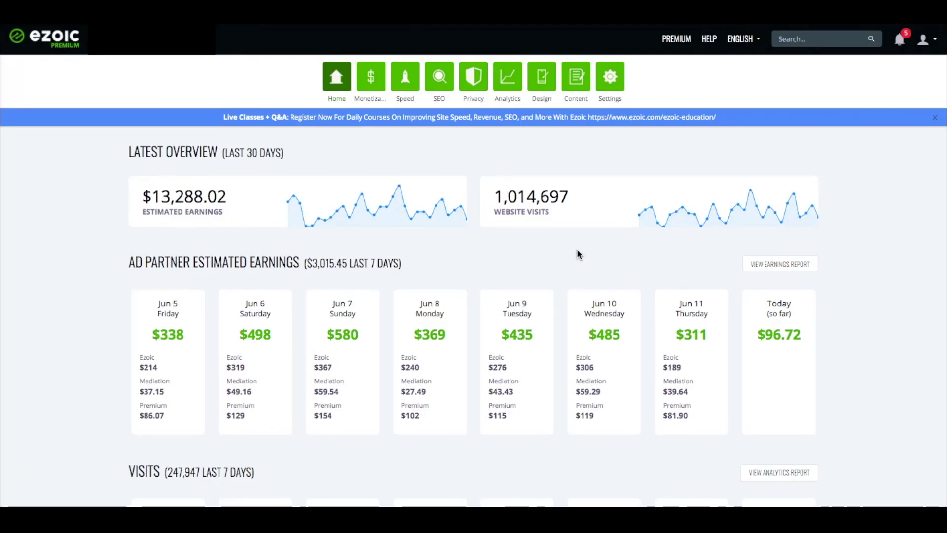
# Open Ezoic's Settings page to show the DNS table of A, MX, name-server, SPF and CNAME records.
pyautogui.click(610, 83)
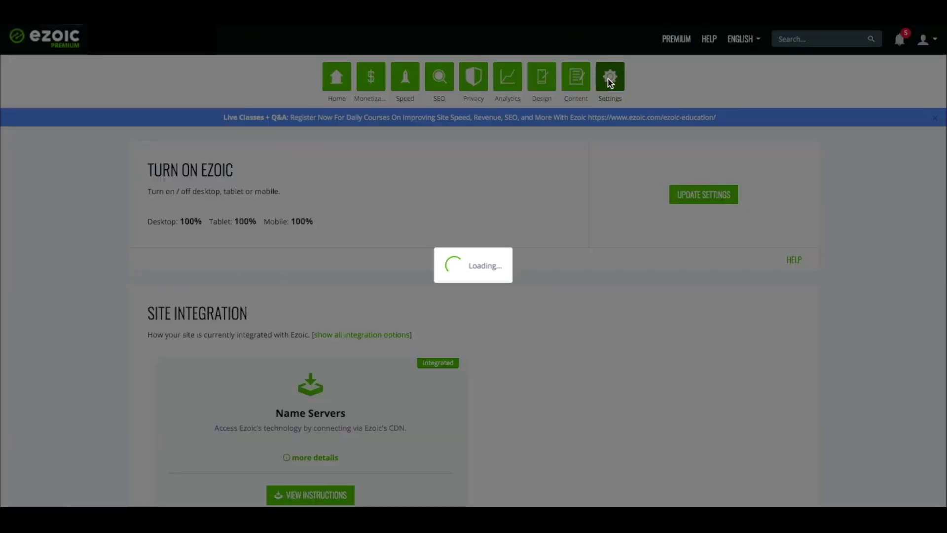
pyautogui.scroll(-10, 642, 303)
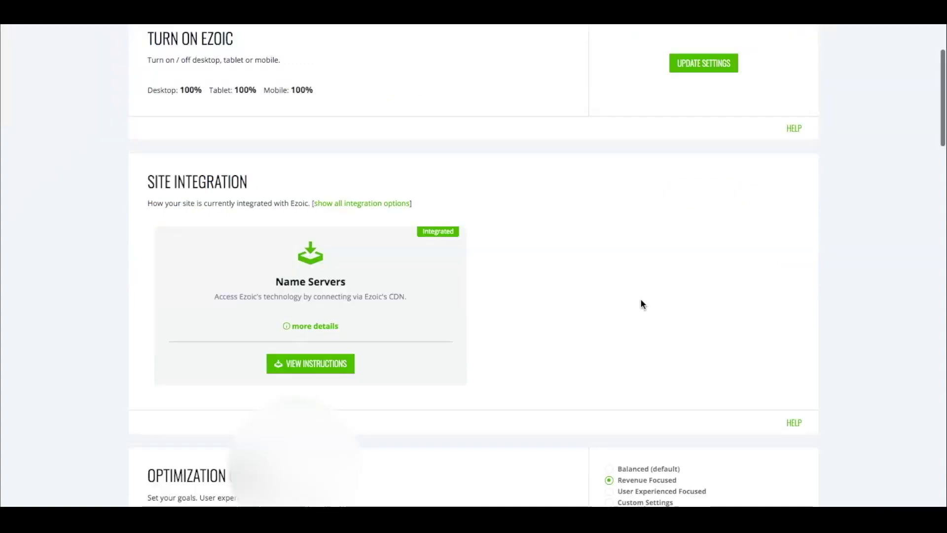
pyautogui.scroll(-5, 643, 302)
pyautogui.scroll(-3, 644, 300)
pyautogui.scroll(-4, 675, 240)
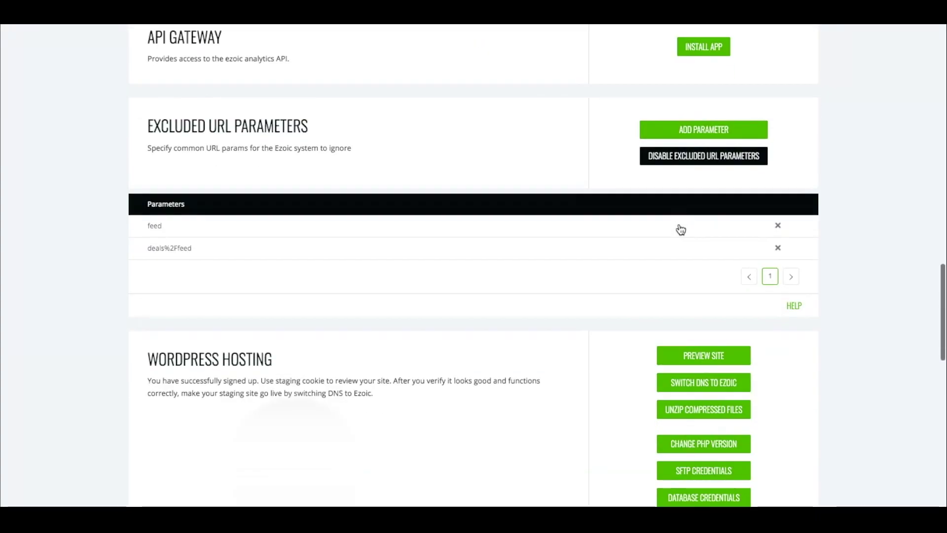
pyautogui.scroll(-5, 681, 220)
pyautogui.scroll(-2, 681, 214)
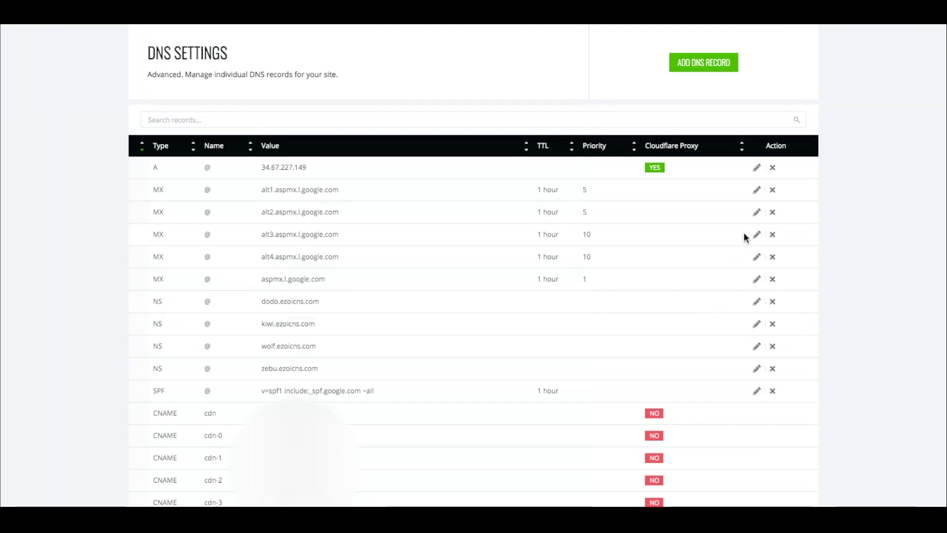
pyautogui.click(696, 69)
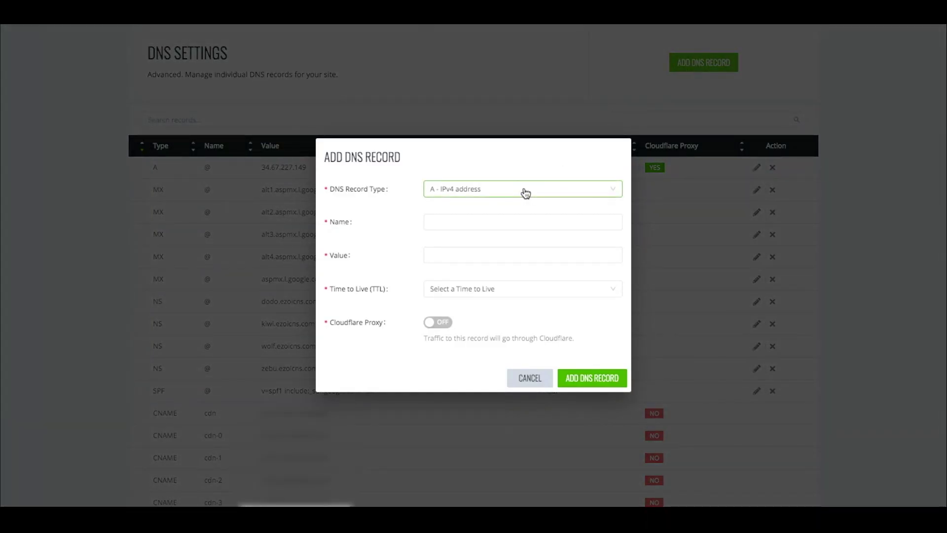
pyautogui.click(525, 194)
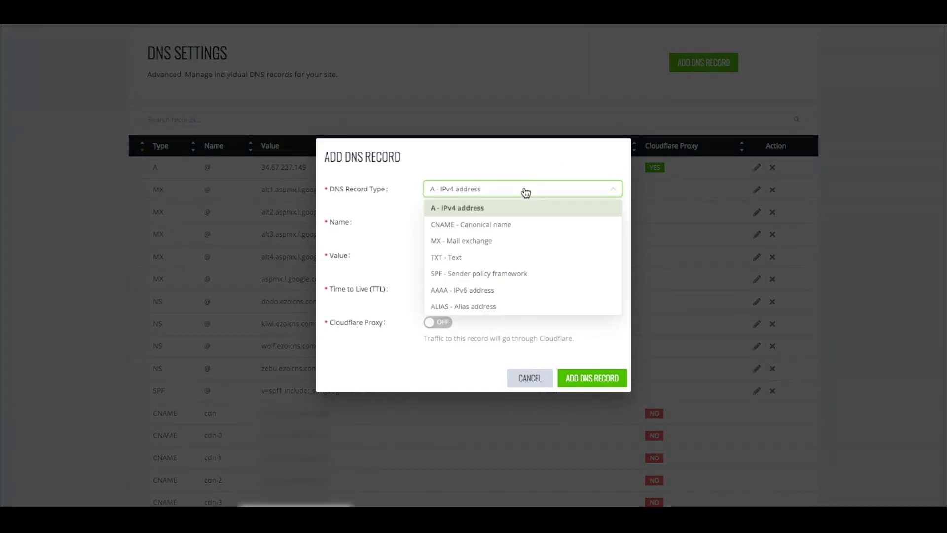
pyautogui.click(401, 213)
pyautogui.click(437, 220)
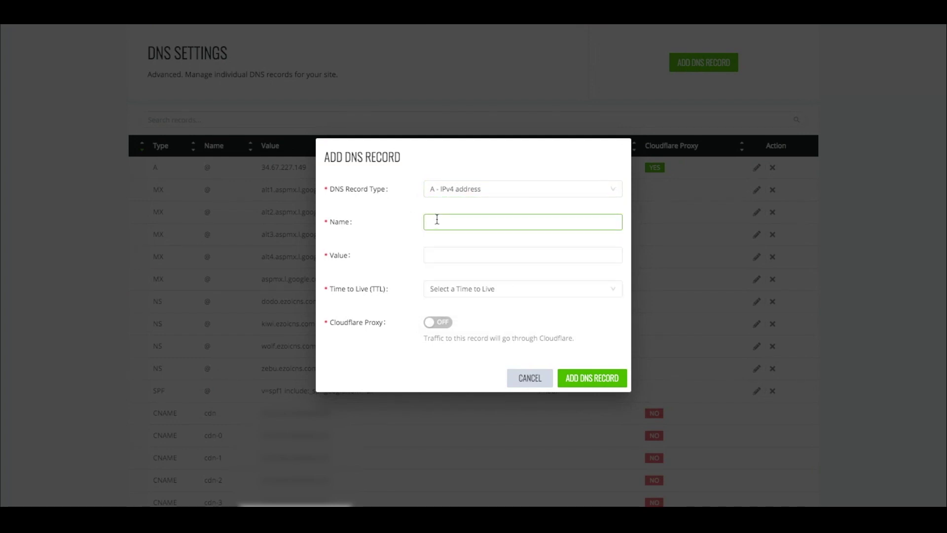
pyautogui.write('@')
pyautogui.click(460, 256)
pyautogui.click(461, 296)
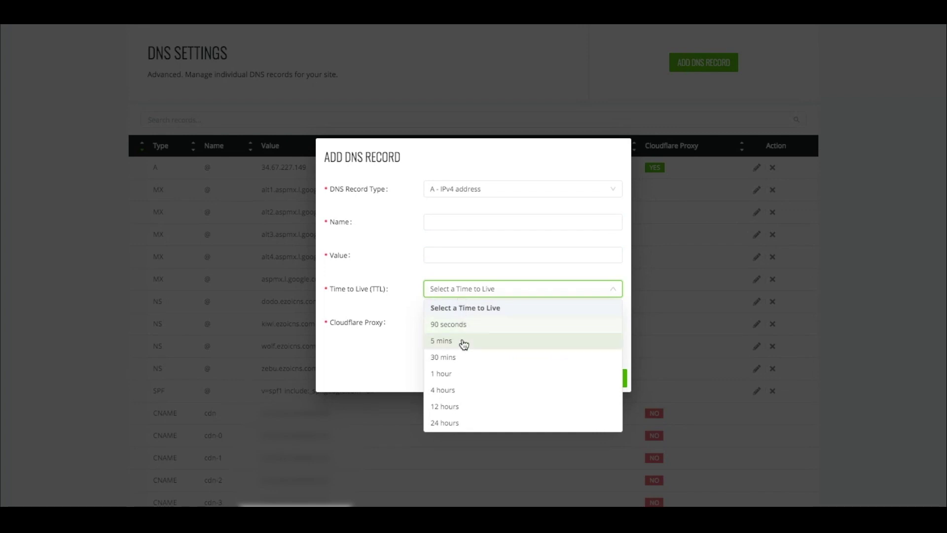
pyautogui.click(401, 289)
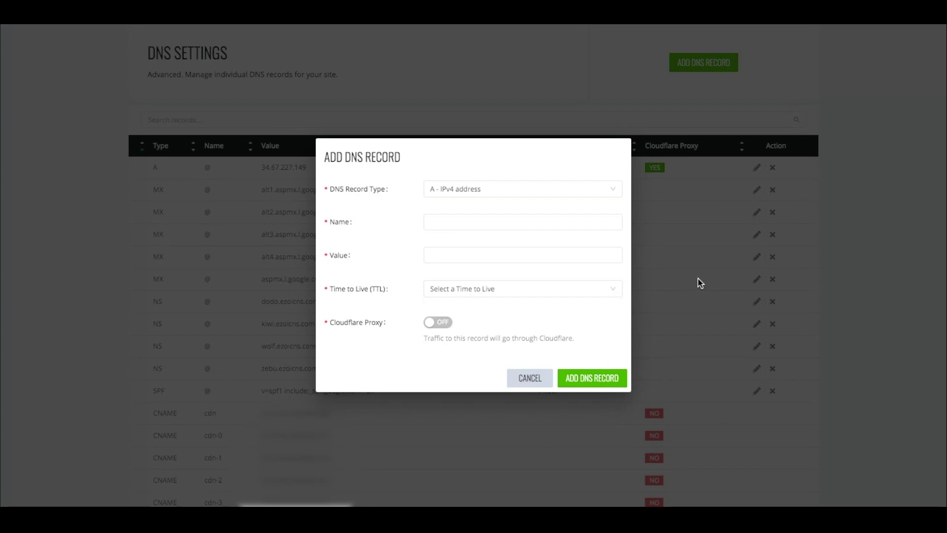
pyautogui.click(529, 379)
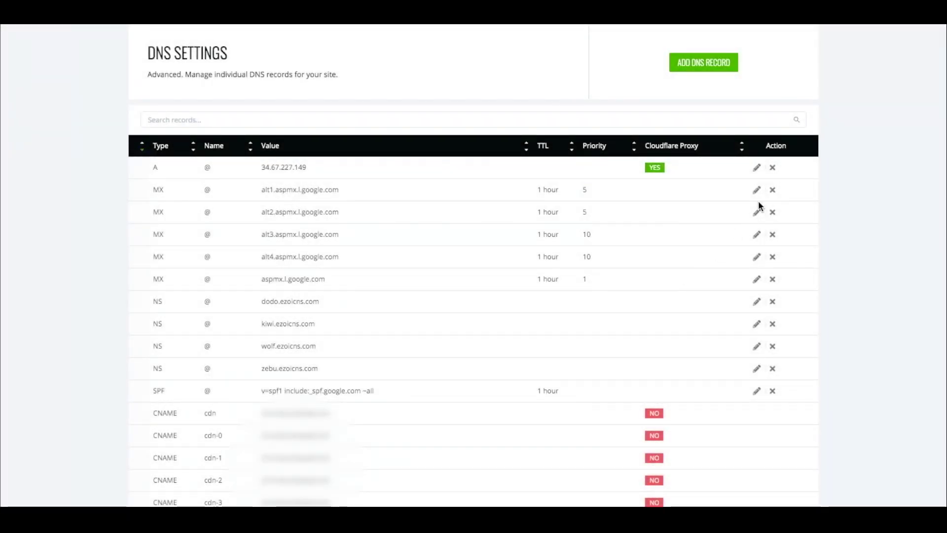
pyautogui.click(757, 169)
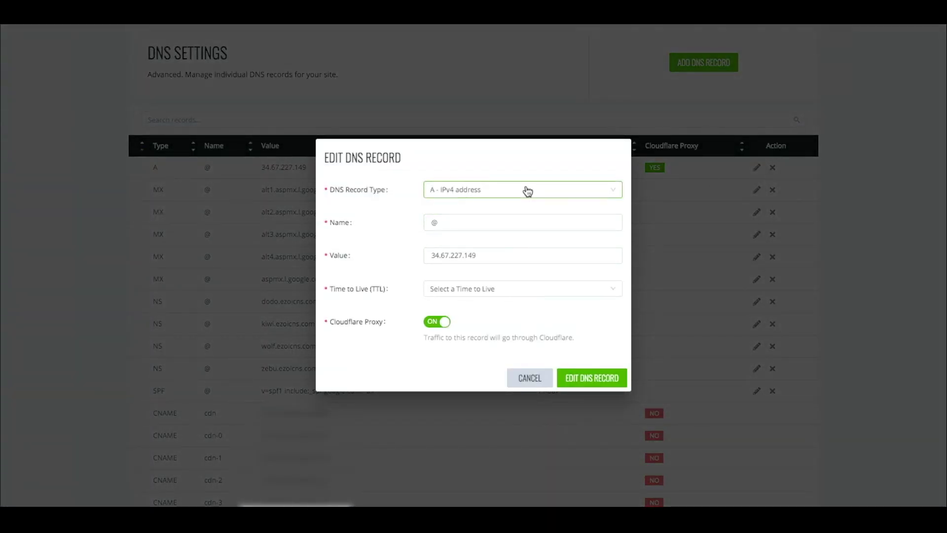
pyautogui.click(530, 377)
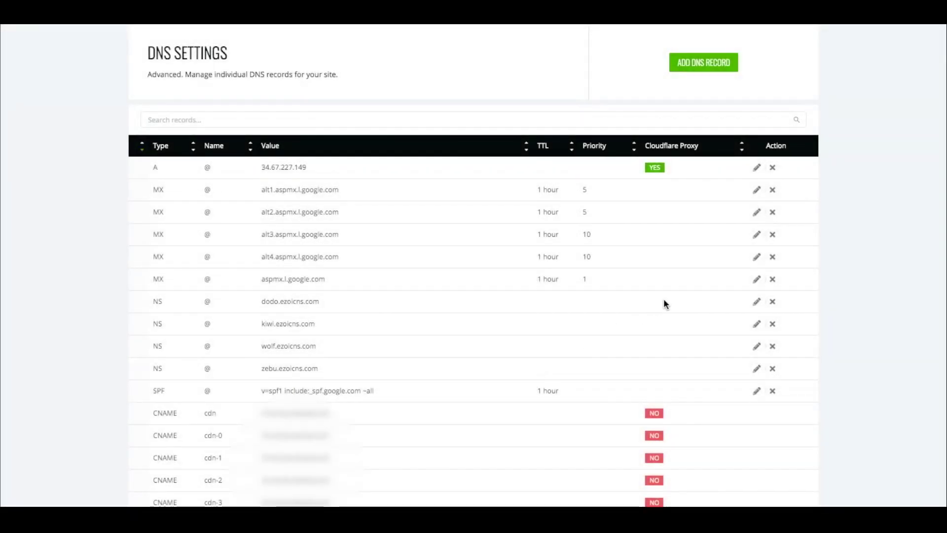